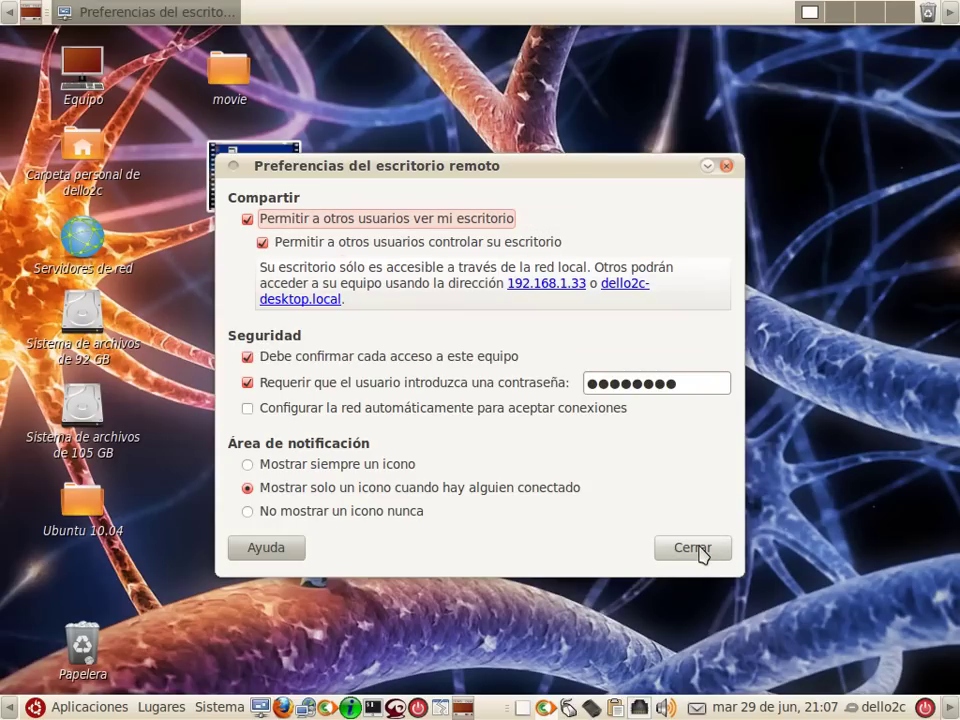
# Close the remote desktop preferences and launch the remote desktop viewer (Visor de escritorios remotos).
pyautogui.click(699, 553)
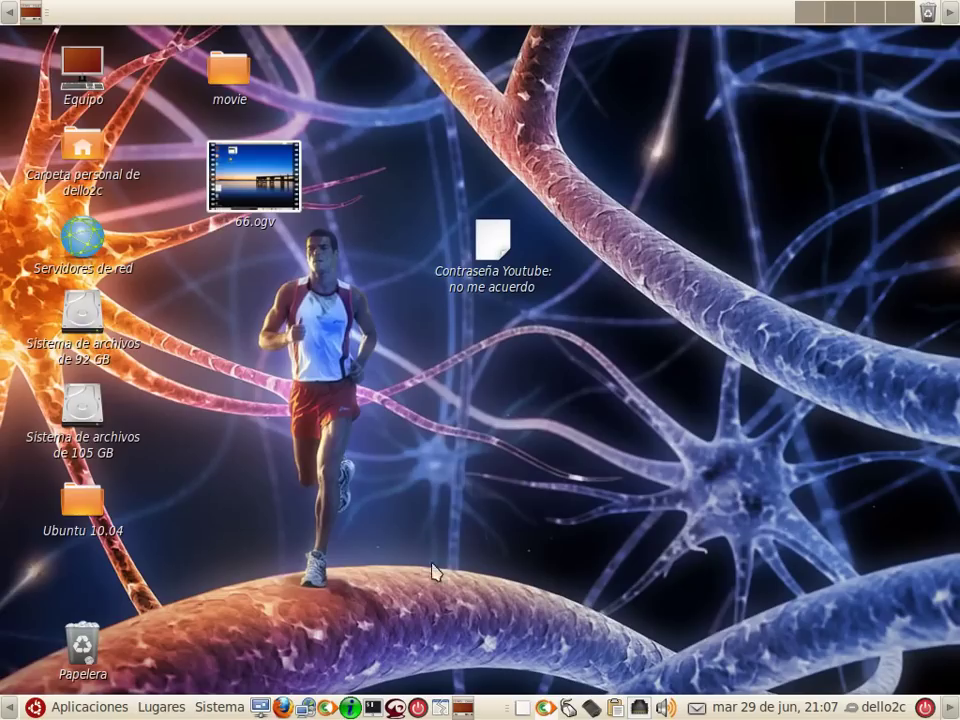
pyautogui.click(110, 708)
pyautogui.moveTo(145, 478)
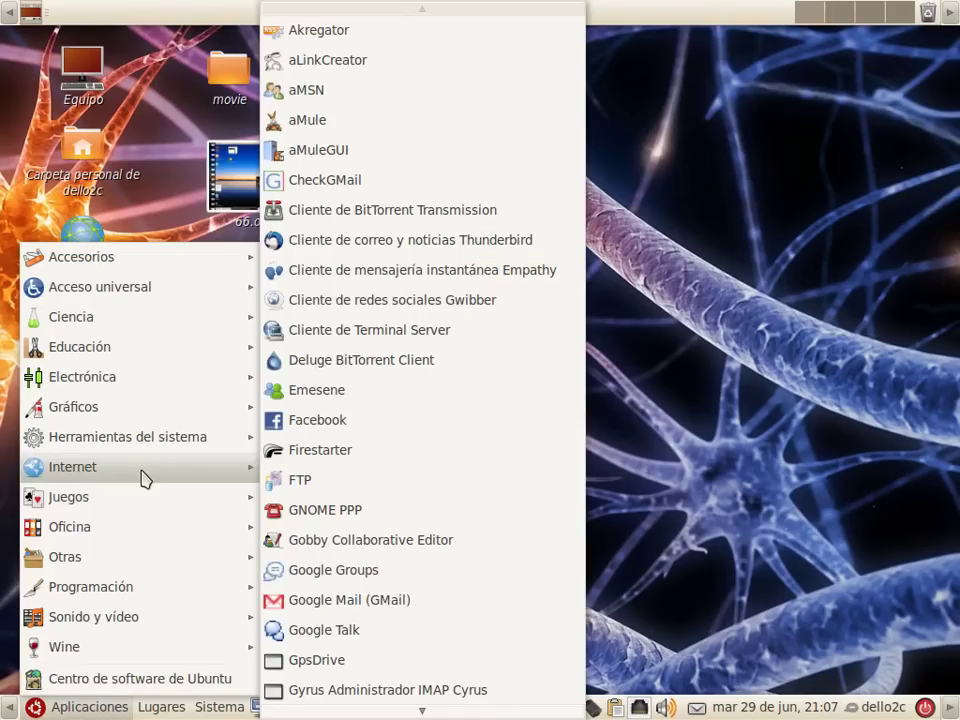
pyautogui.moveTo(362, 714)
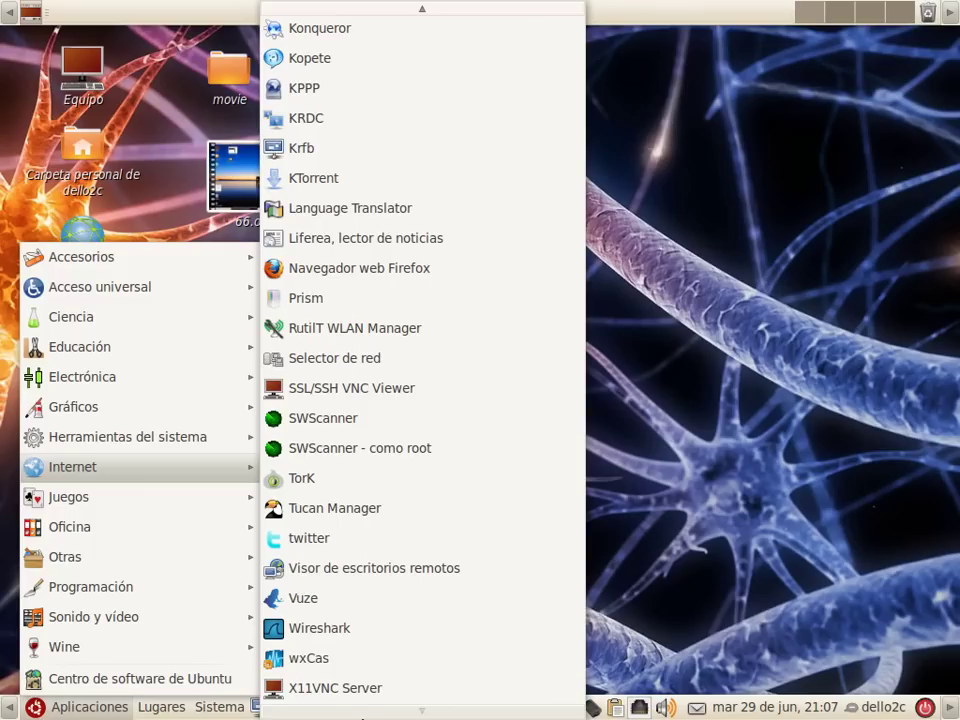
pyautogui.click(383, 569)
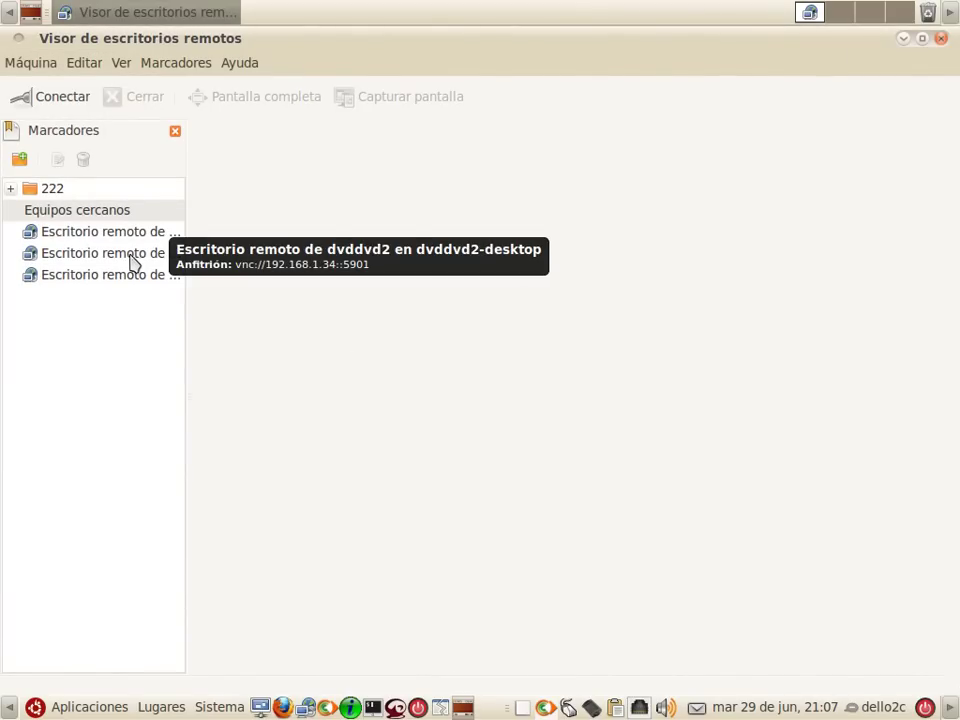
pyautogui.click(26, 68)
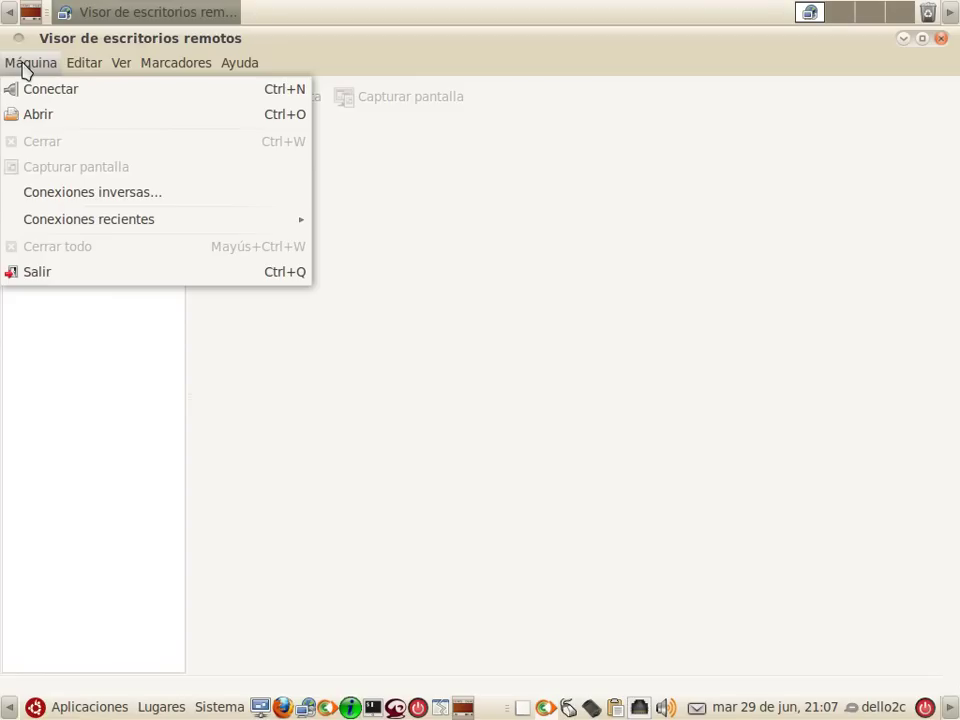
pyautogui.click(509, 262)
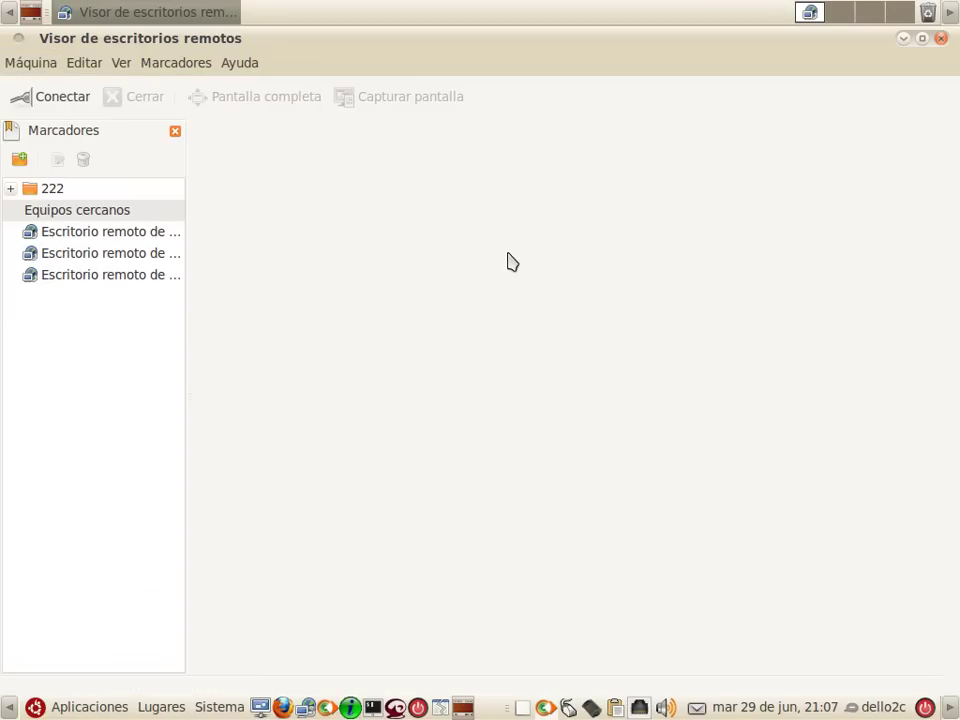
# Connect to the nearby computer tempo-desktop, authenticate with the VNC password and allow the access request on the remote desktop.
pyautogui.click(122, 288)
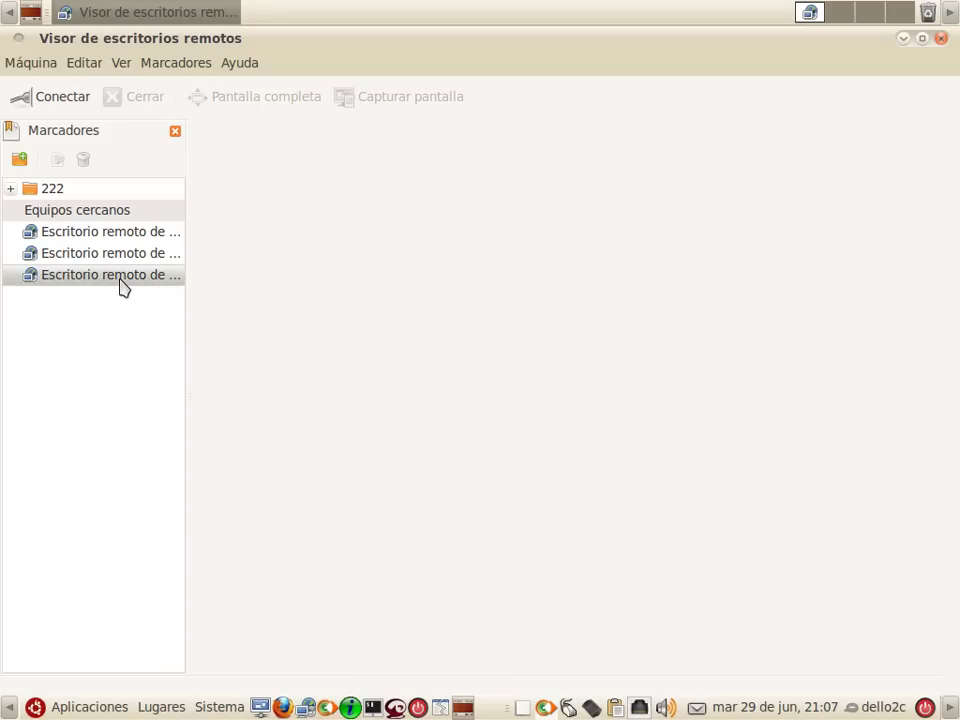
pyautogui.doubleClick(122, 287)
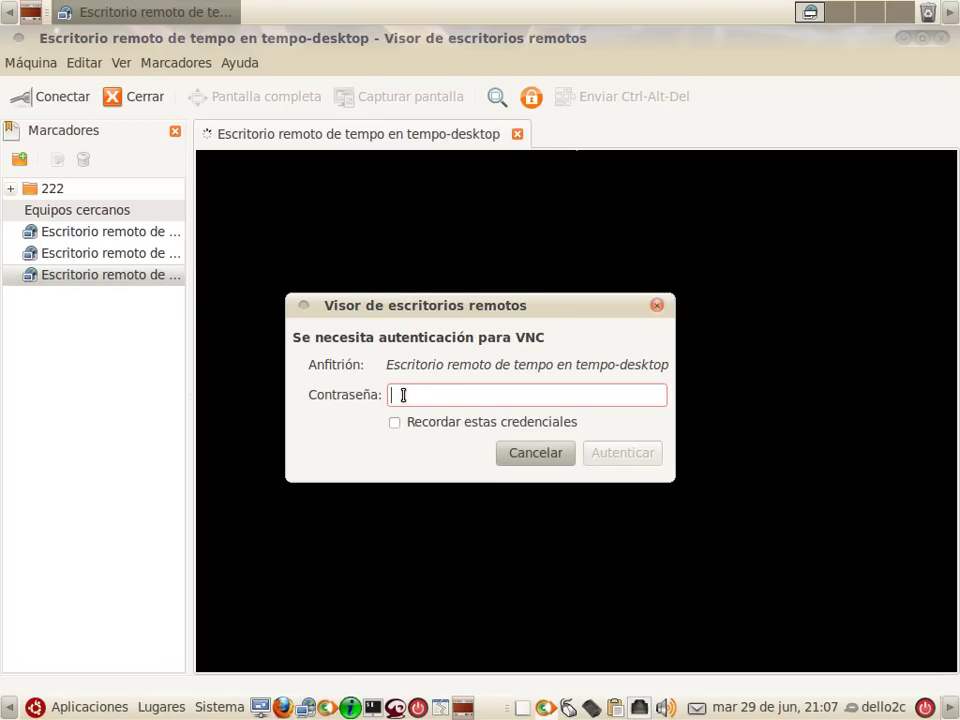
pyautogui.write('t')
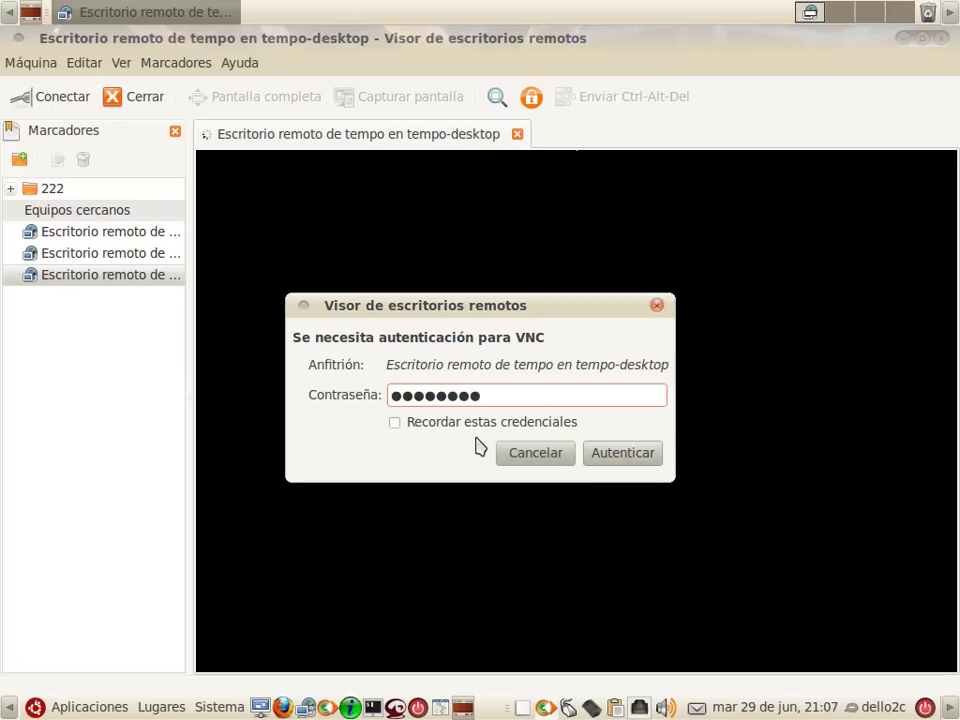
pyautogui.click(619, 456)
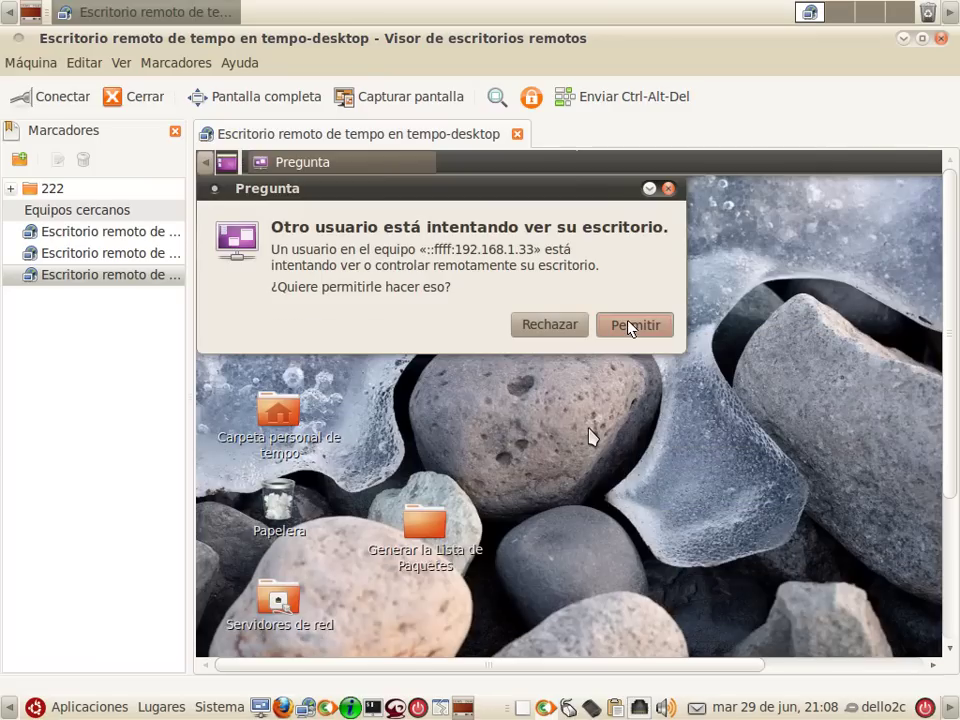
pyautogui.click(630, 326)
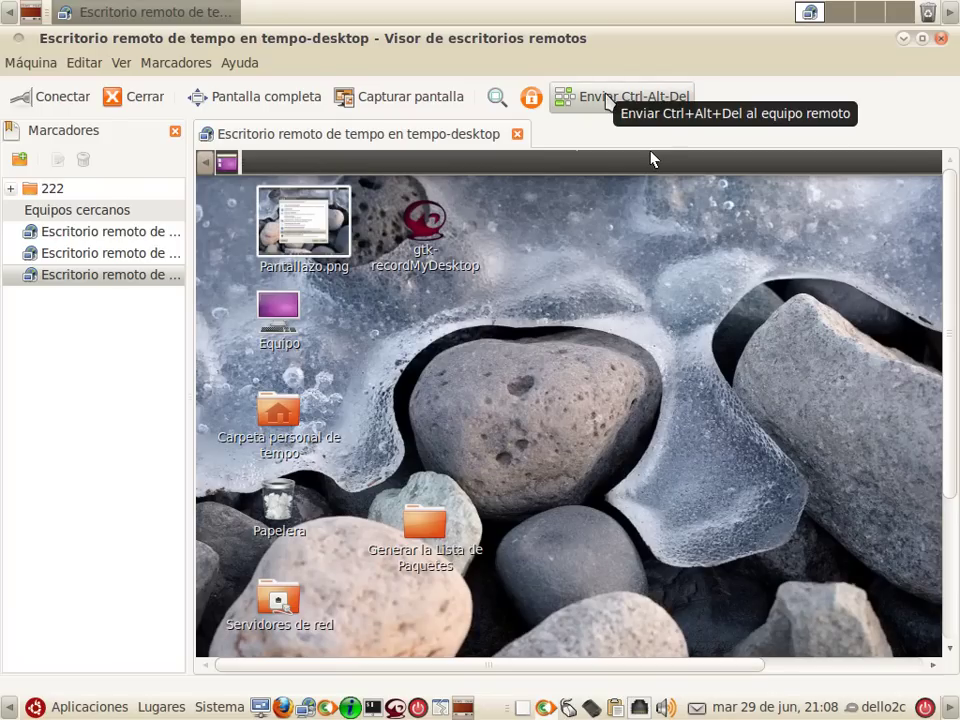
# Send Ctrl+Alt+Del to the remote computer, bring its shutdown dialog fully into view and cancel it.
pyautogui.click(607, 98)
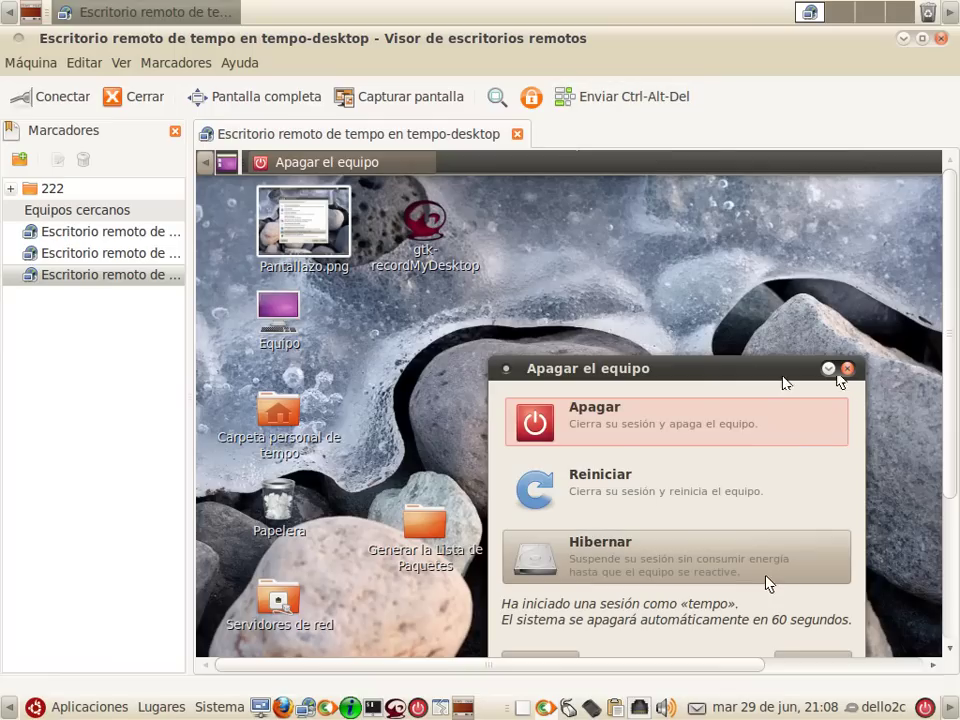
pyautogui.moveTo(763, 383); pyautogui.dragTo(761, 285)
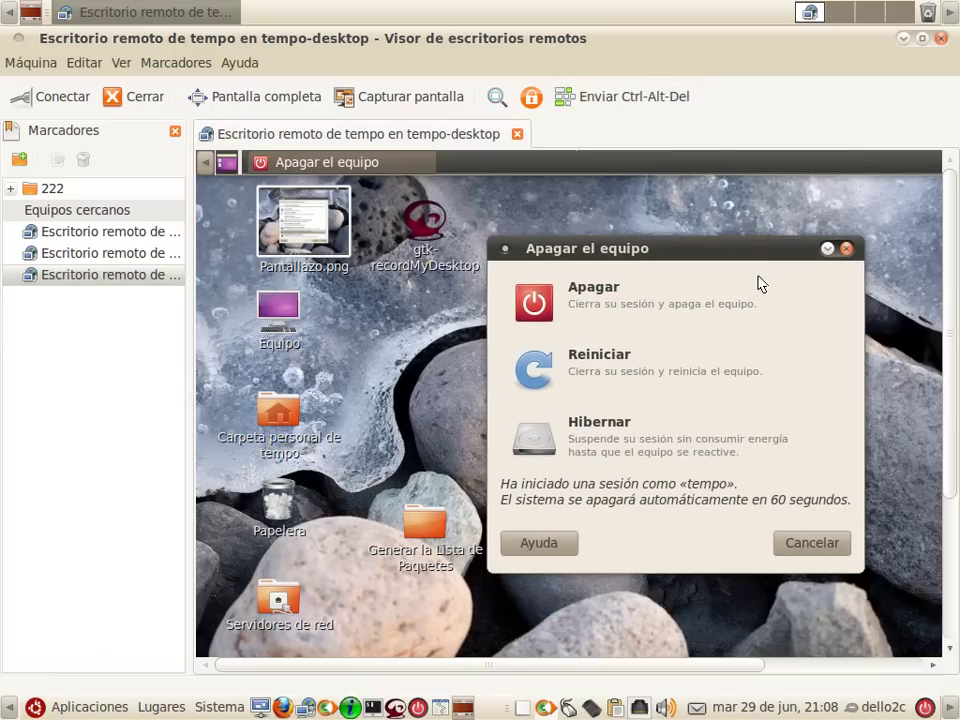
pyautogui.click(813, 543)
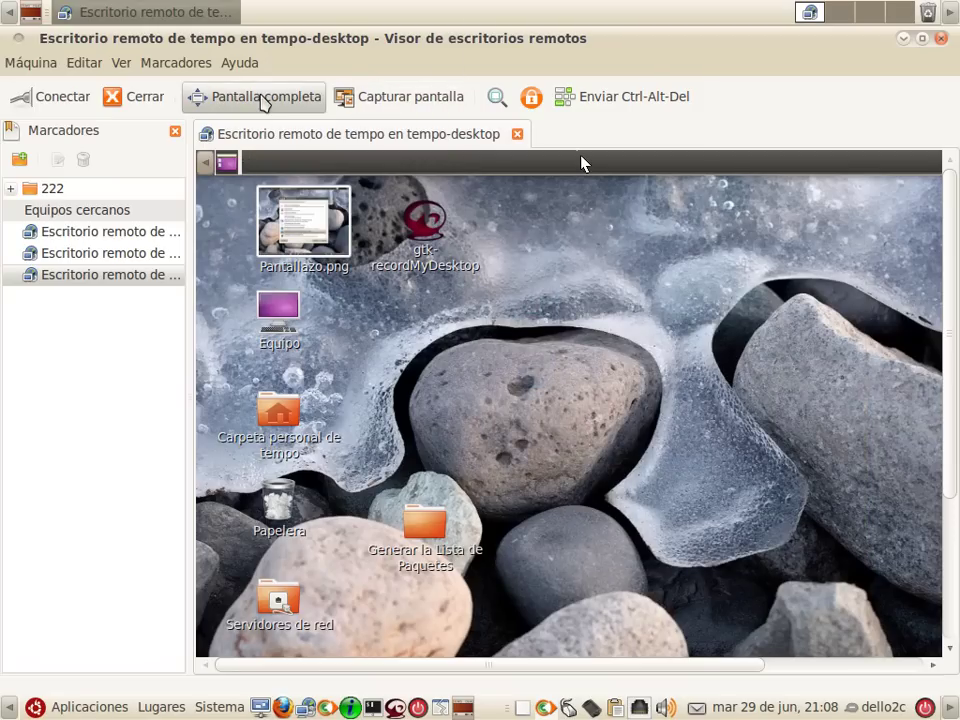
# Show tempo-desktop in full screen and examine its sharing and security settings in the remote desktop preferences.
pyautogui.click(263, 100)
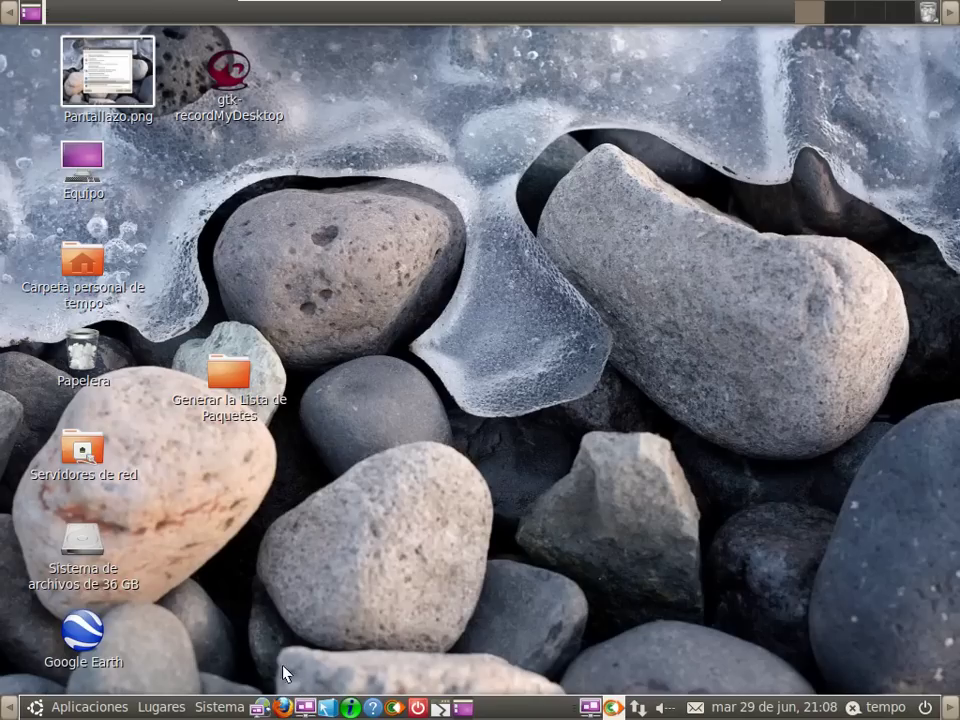
pyautogui.click(220, 707)
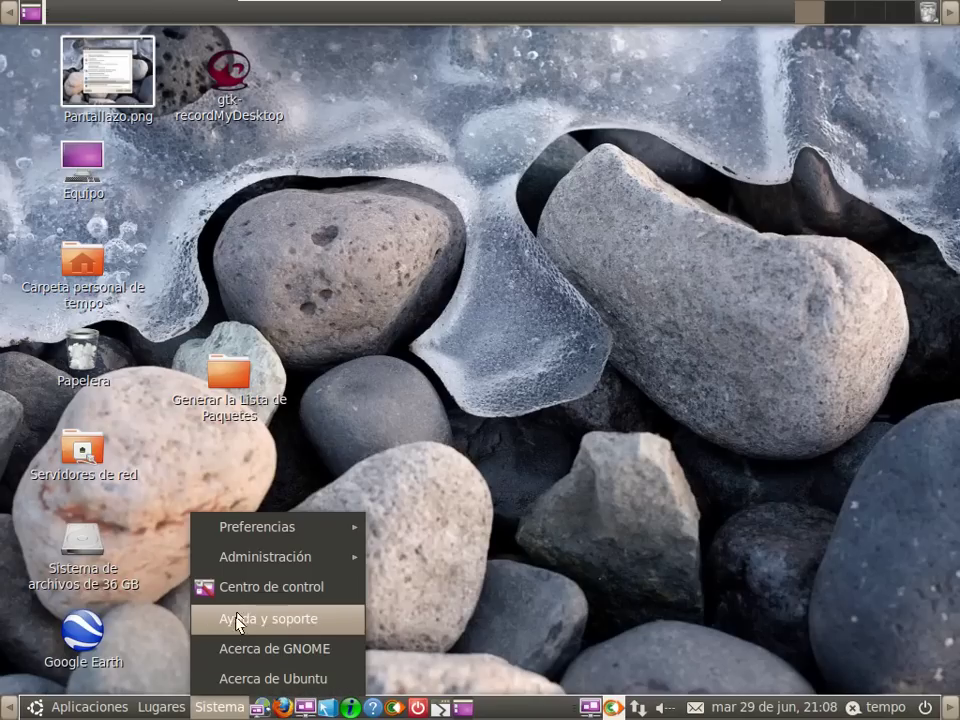
pyautogui.moveTo(264, 563)
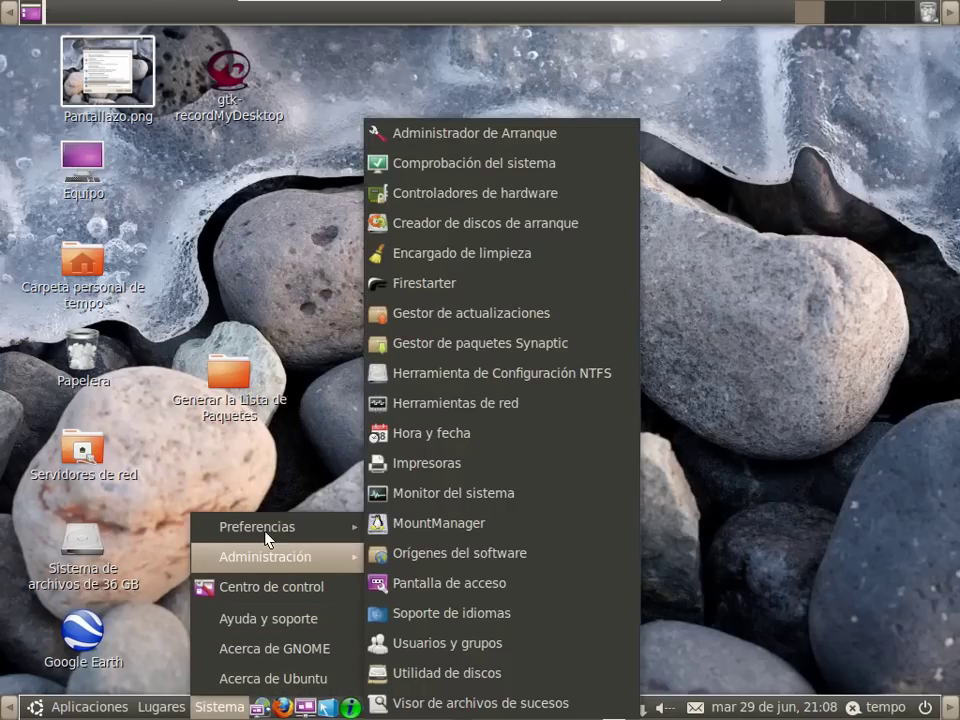
pyautogui.moveTo(266, 527)
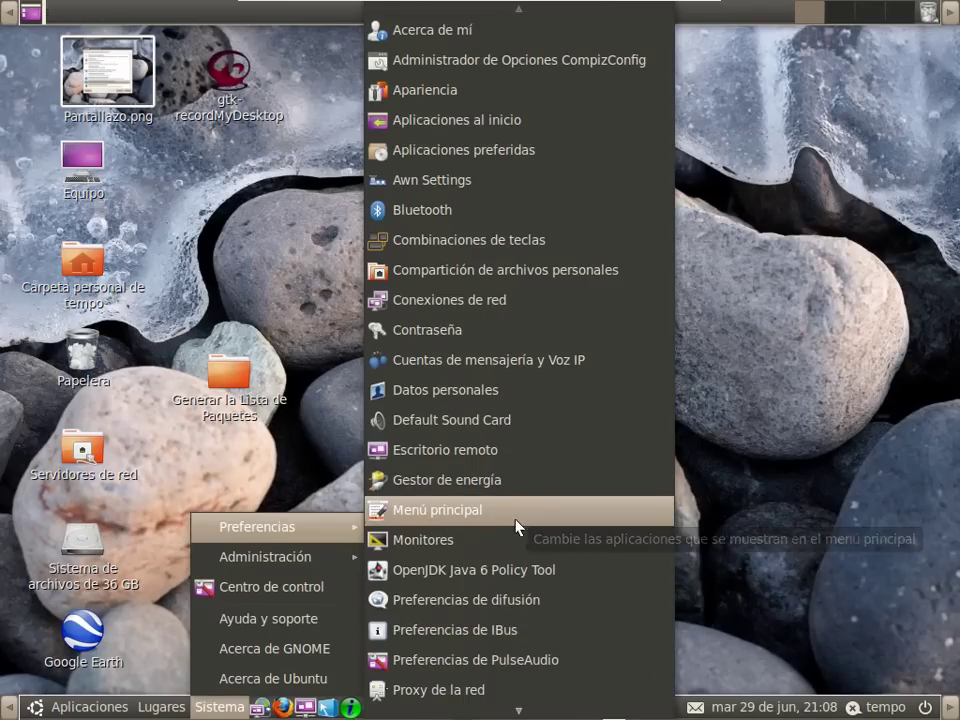
pyautogui.click(509, 452)
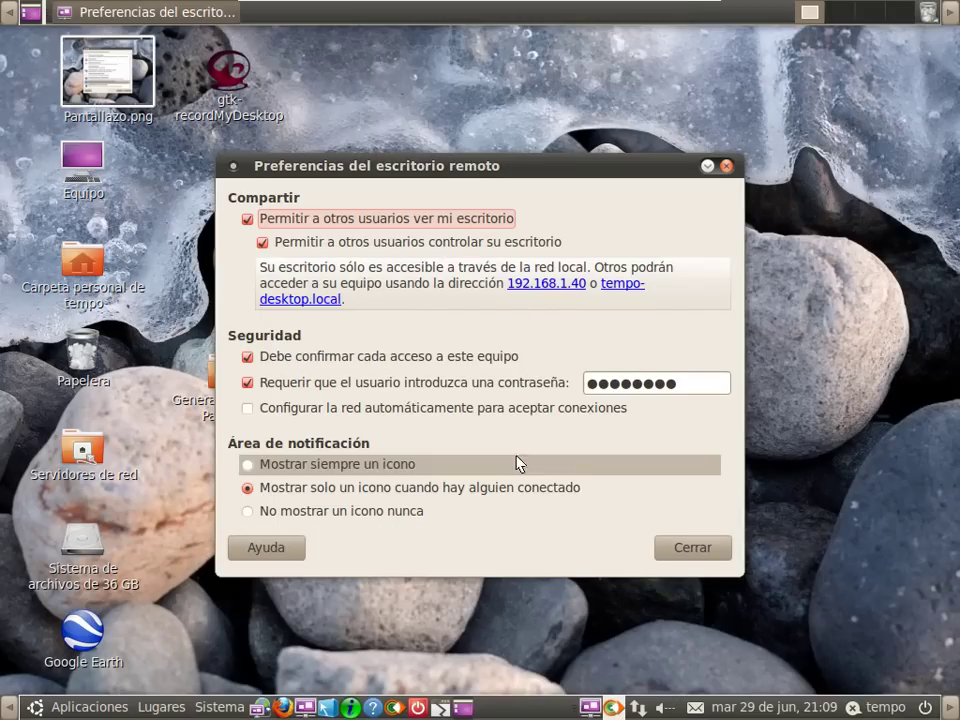
pyautogui.click(688, 560)
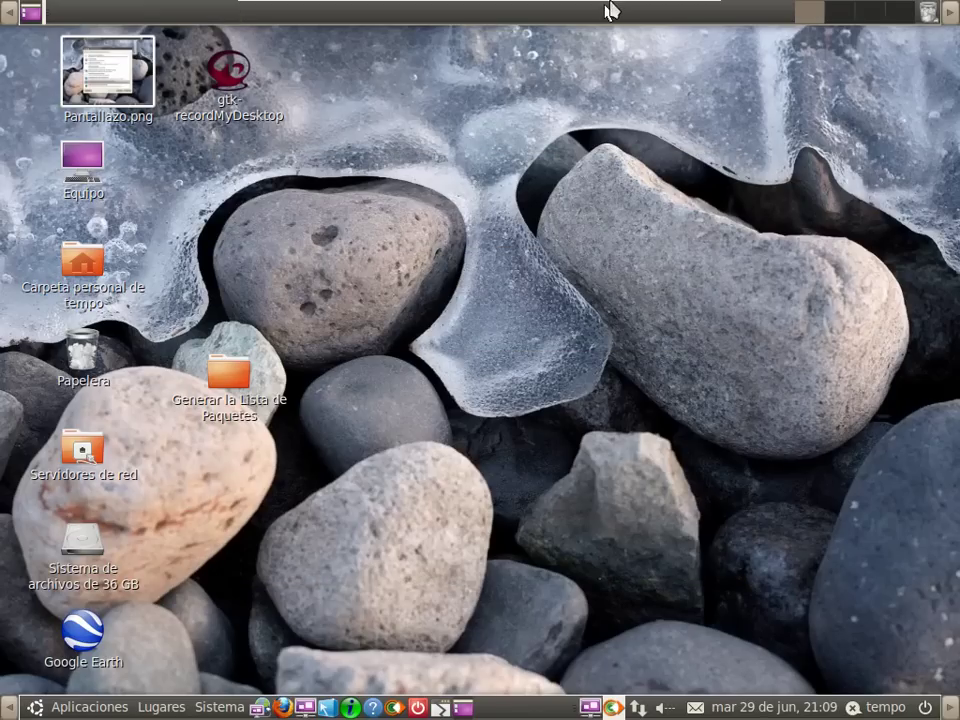
# End the tempo-desktop connection and connect to the nearby computer dvddvd2-desktop.
pyautogui.moveTo(551, 15)
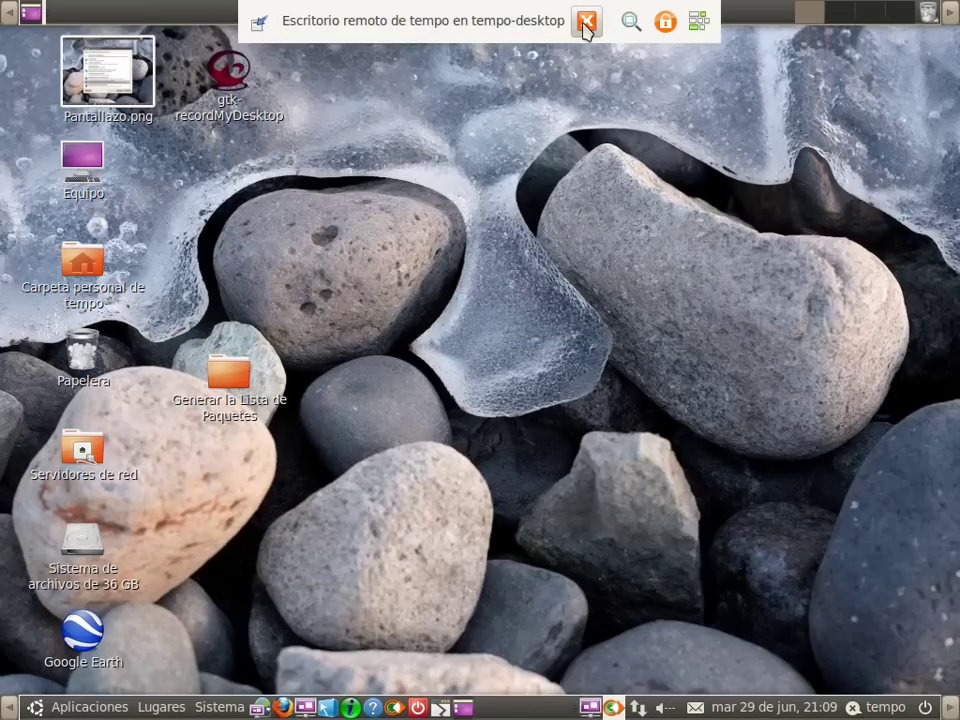
pyautogui.click(586, 24)
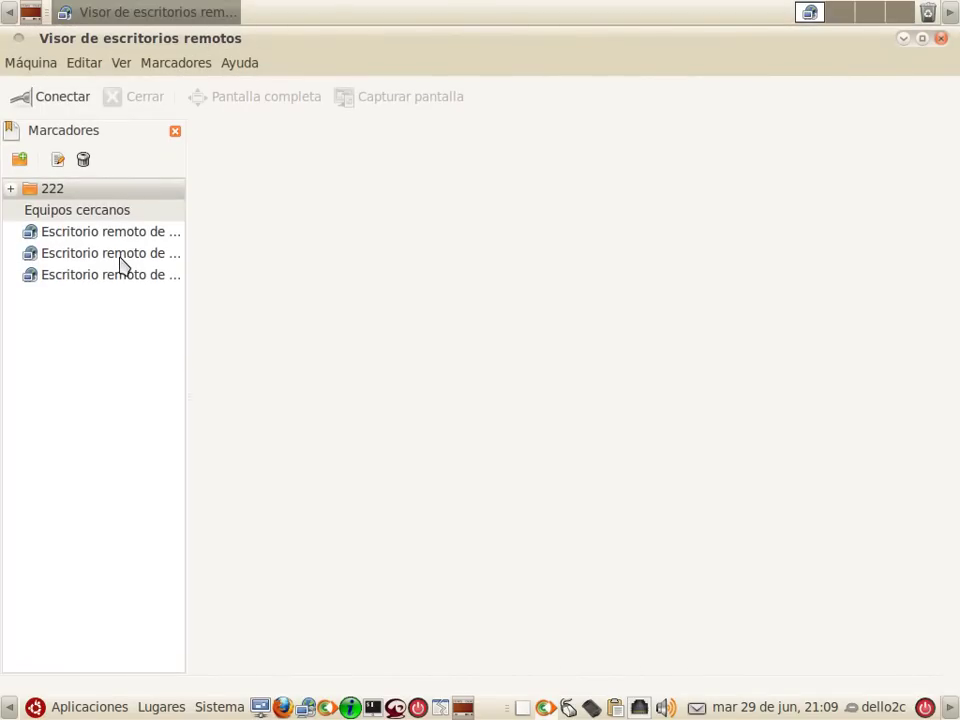
pyautogui.doubleClick(120, 260)
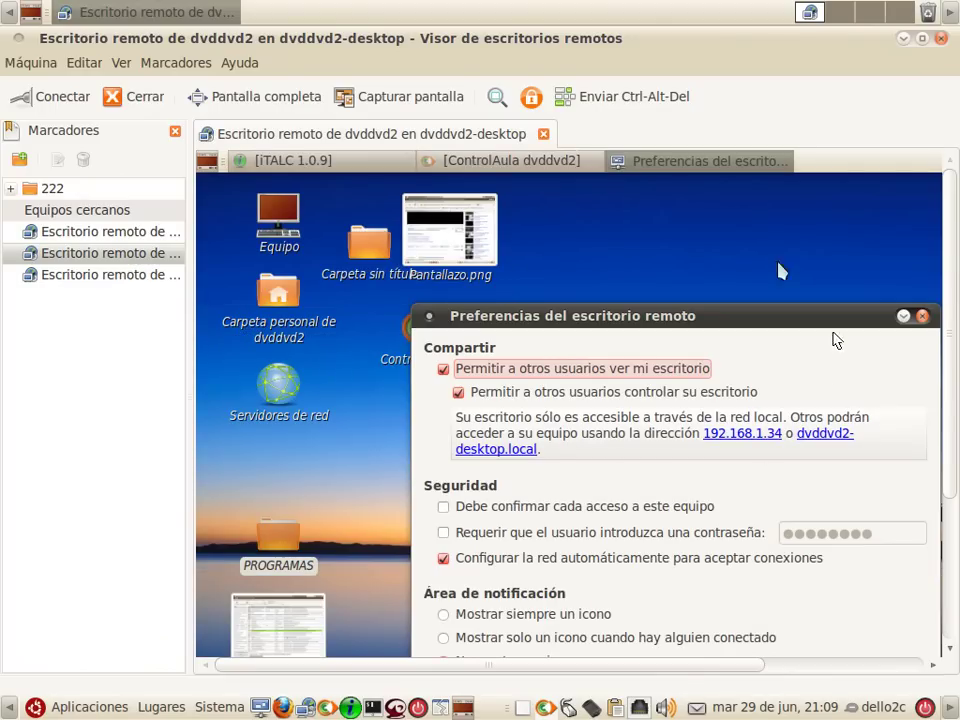
# Set dvddvd2-desktop's remote desktop preferences to show a notification icon only when someone is connected, and close the dialog.
pyautogui.moveTo(752, 315); pyautogui.dragTo(700, 228)
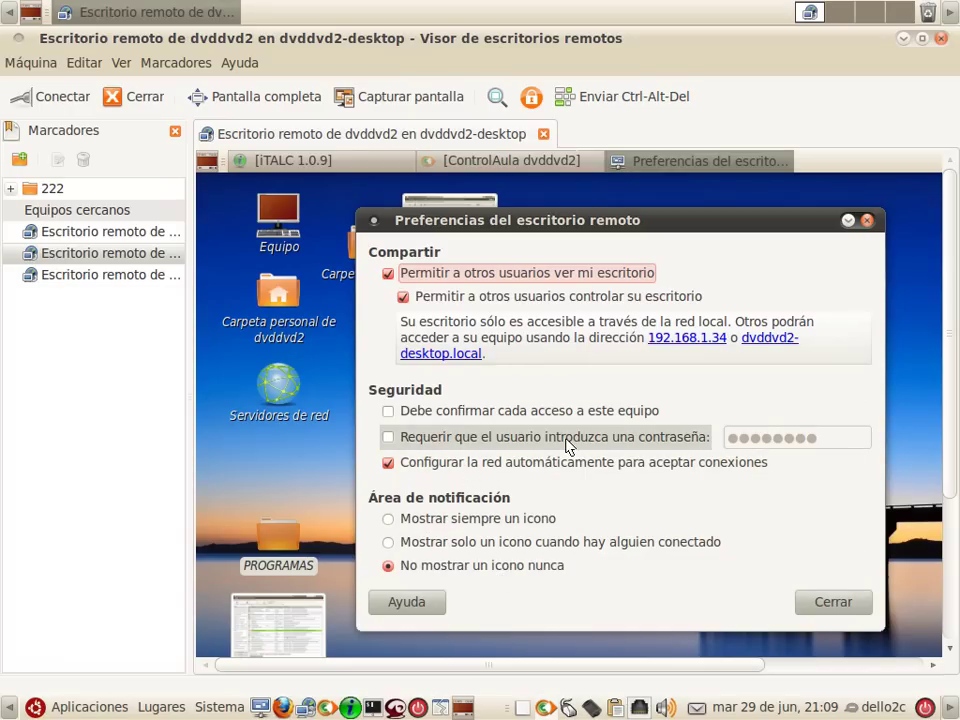
pyautogui.click(397, 545)
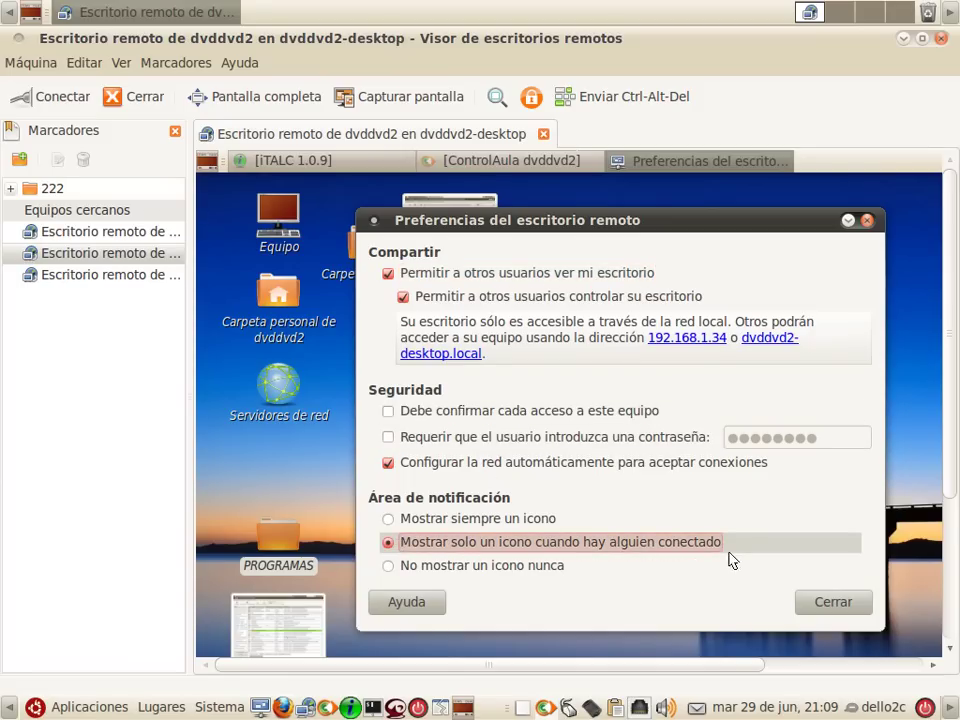
pyautogui.click(832, 604)
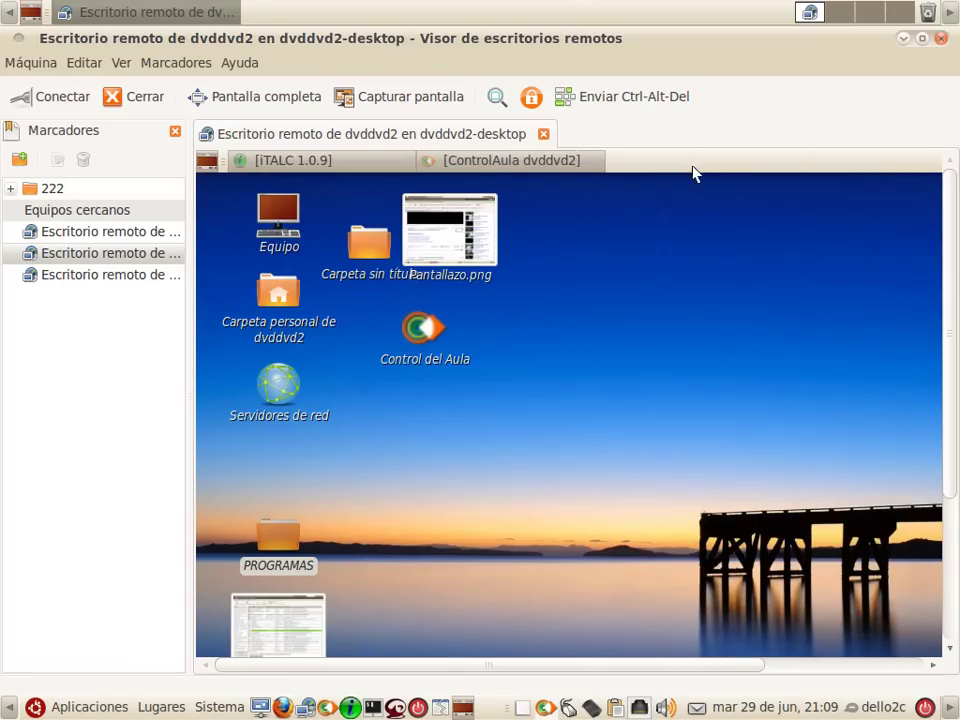
# Reconnect to dvddvd2-desktop, view the remote-control notification and display the remote desktop in full screen.
pyautogui.doubleClick(153, 262)
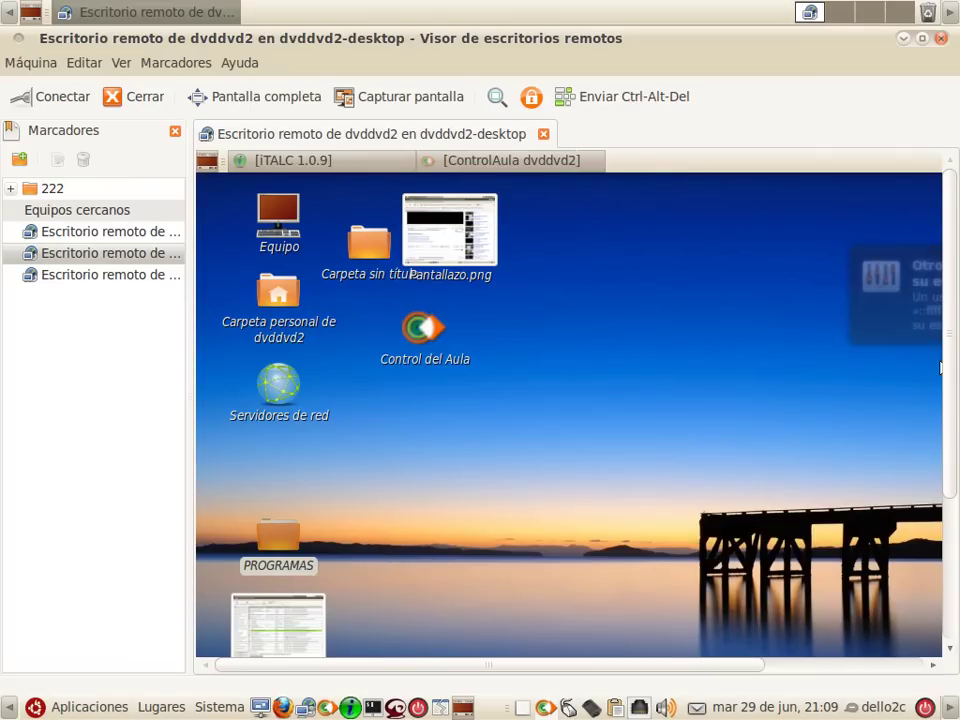
pyautogui.moveTo(692, 675); pyautogui.dragTo(885, 678)
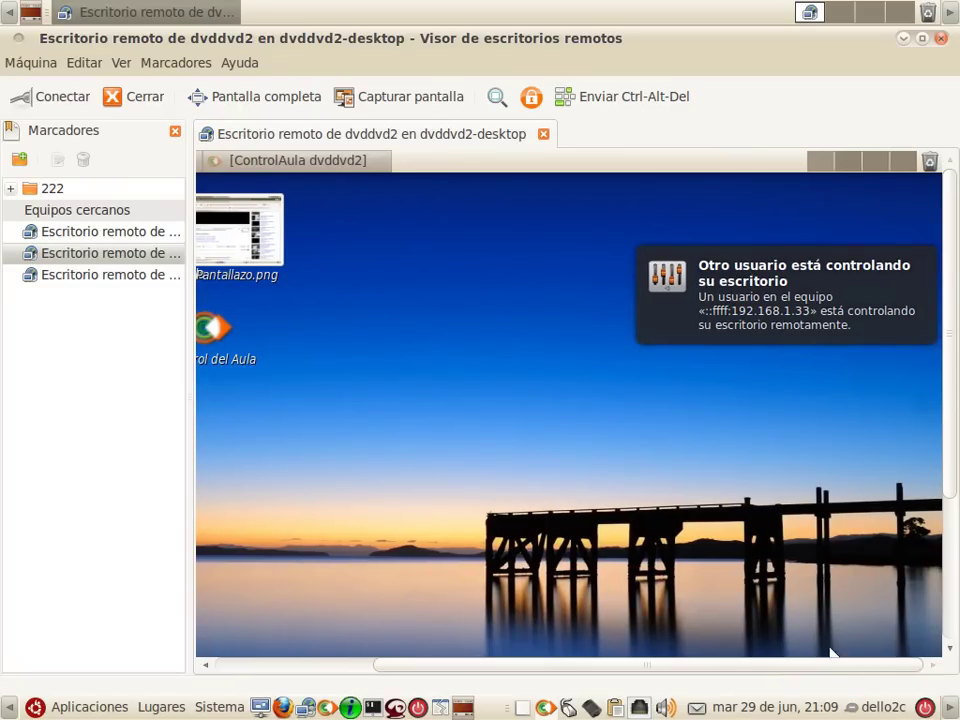
pyautogui.click(262, 100)
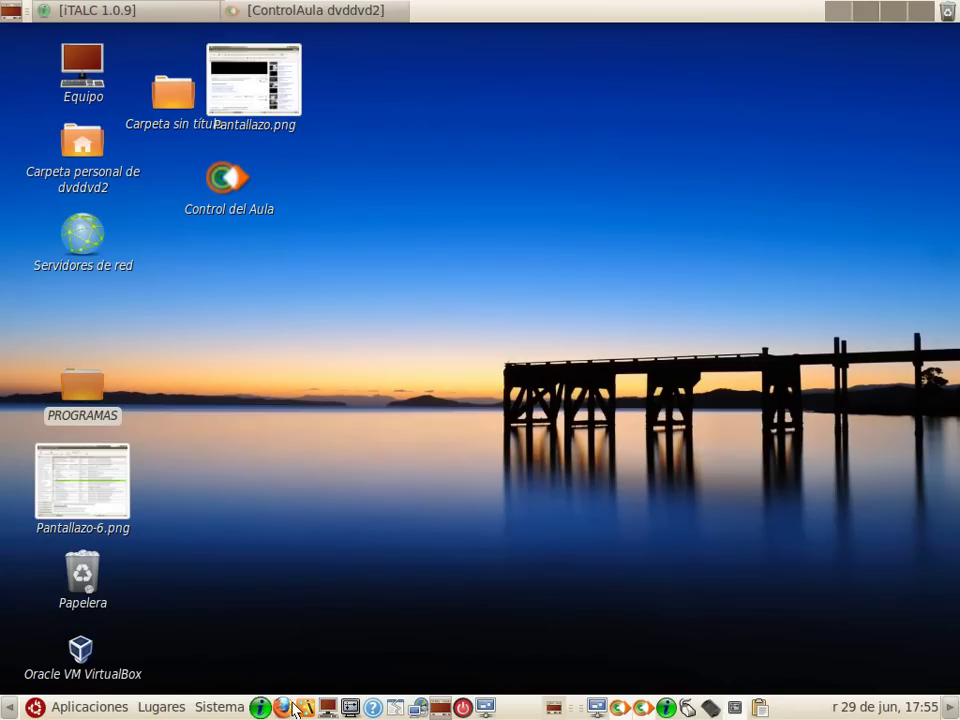
# Launch Firefox on the remote dvddvd2 desktop and close it once the Google page has loaded.
pyautogui.click(283, 707)
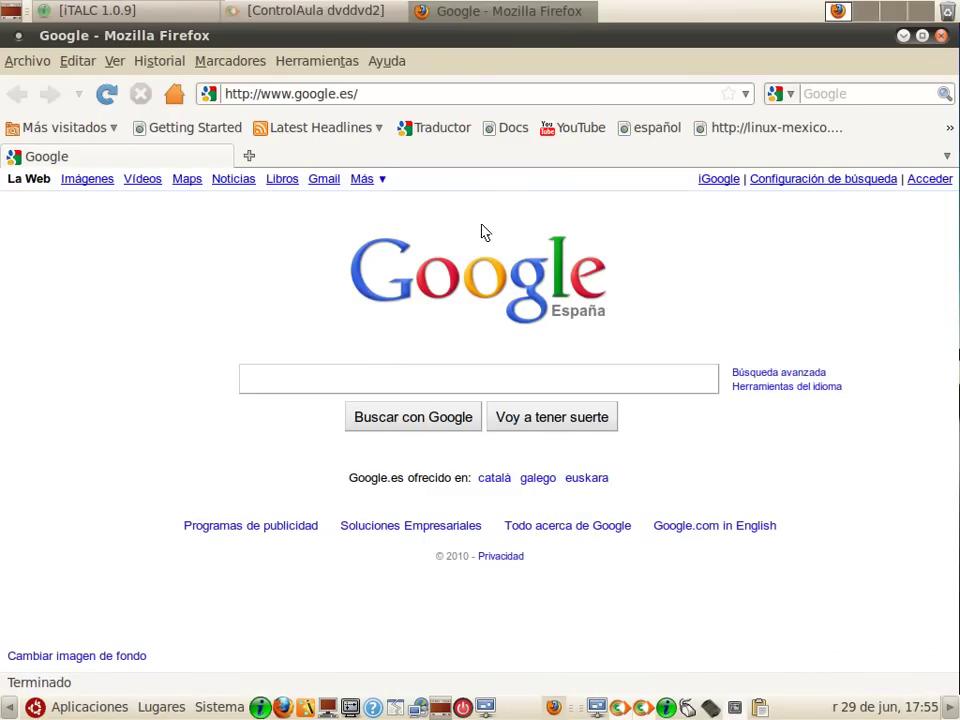
pyautogui.click(942, 37)
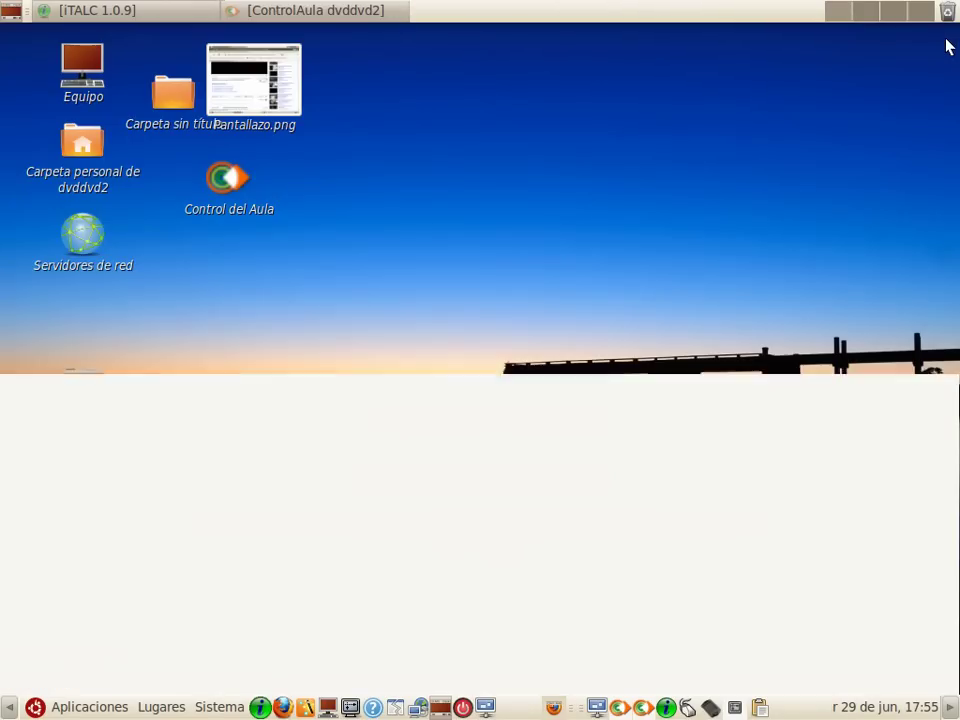
# Restore the iTALC window on the remote desktop, examine the available user roles in its configuration and close iTALC.
pyautogui.click(172, 12)
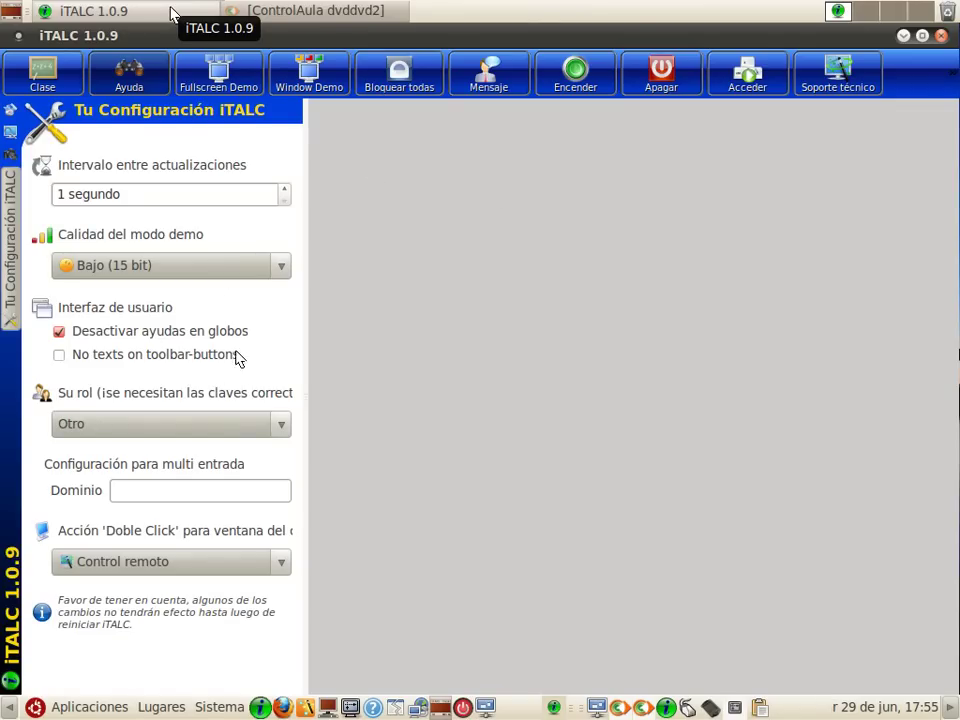
pyautogui.click(220, 424)
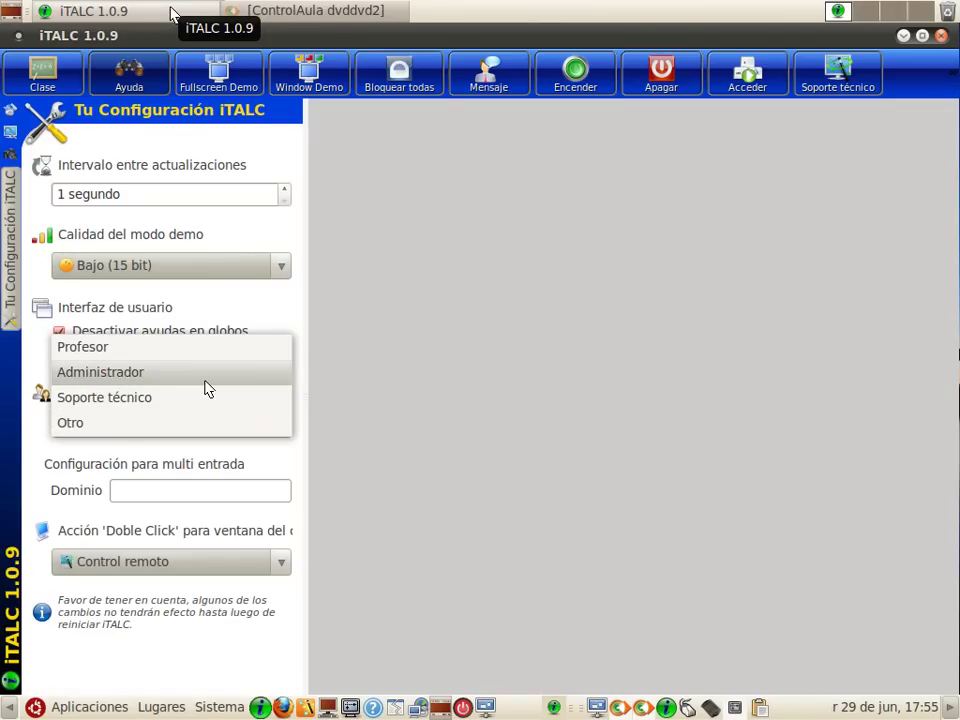
pyautogui.click(323, 371)
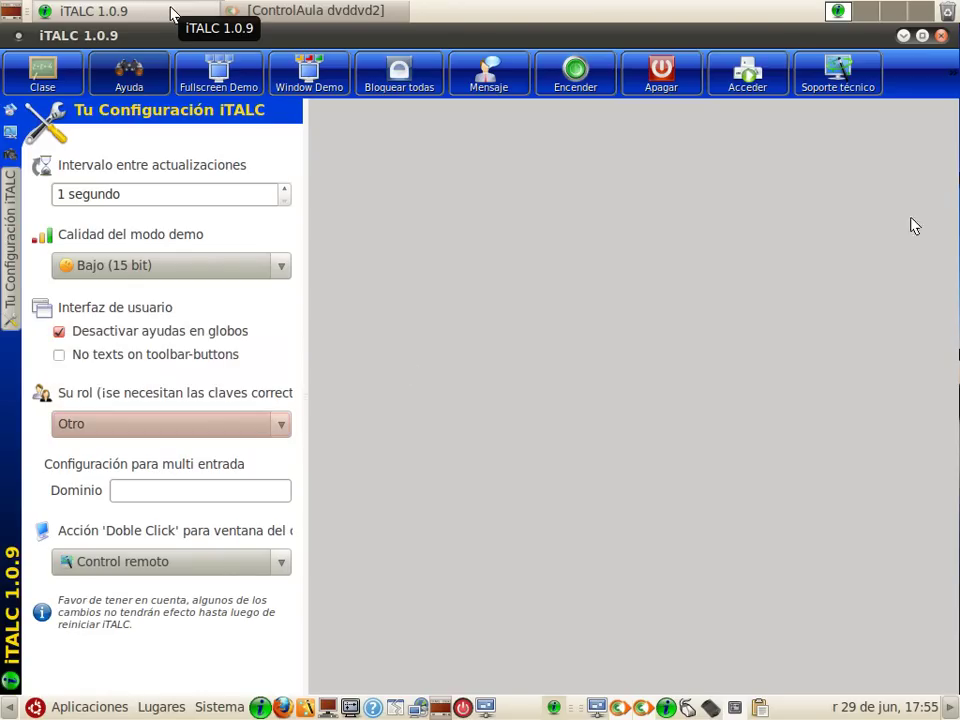
pyautogui.click(947, 37)
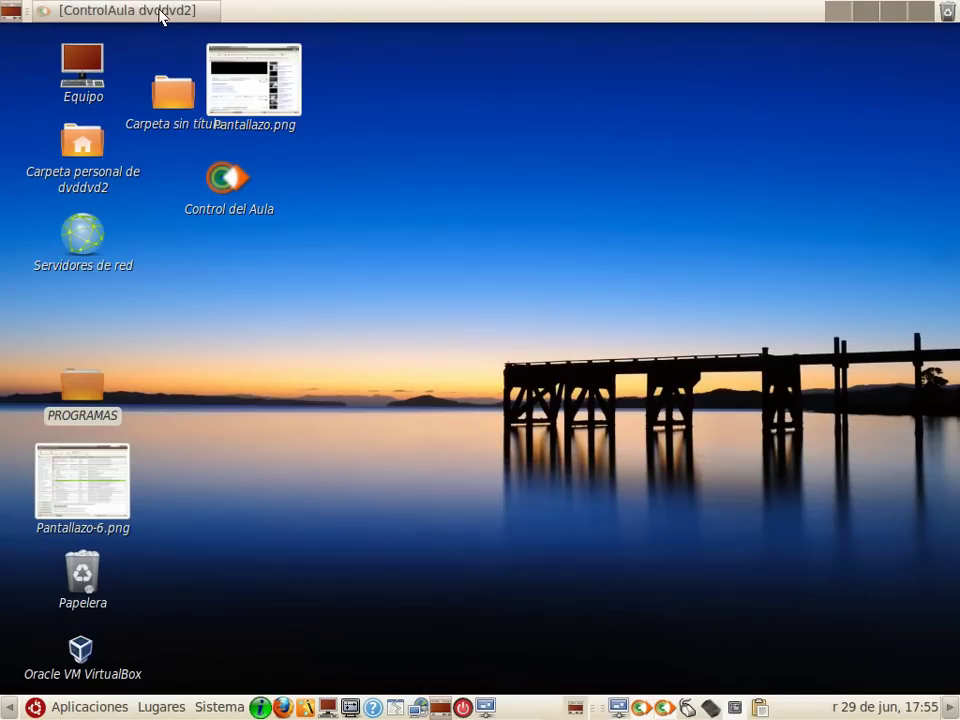
# Restore the ControlAula window on the remote desktop, examine its classroom control options and exit the program.
pyautogui.click(160, 17)
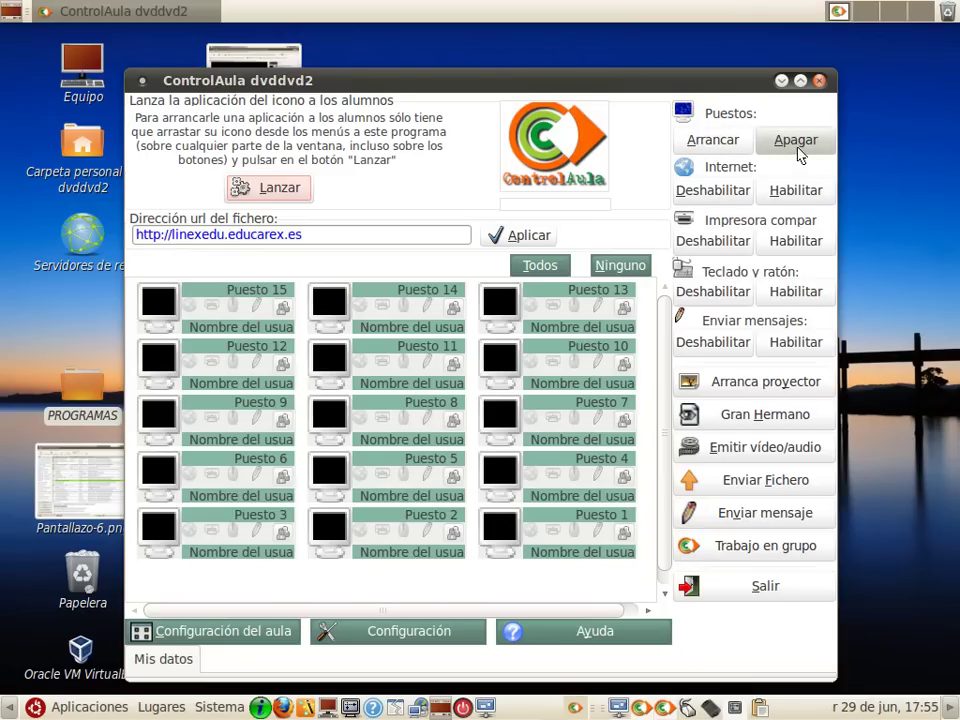
pyautogui.click(768, 590)
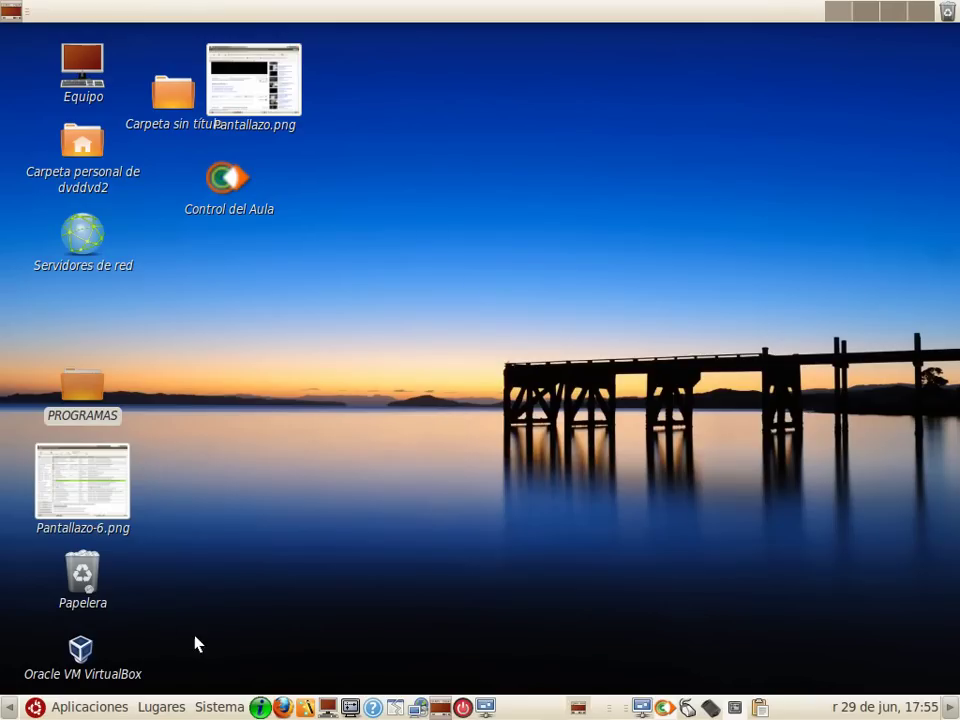
# Bring up the shutdown options on the remote dvddvd2-desktop from the full-screen viewer and shut that computer down.
pyautogui.moveTo(461, 6)
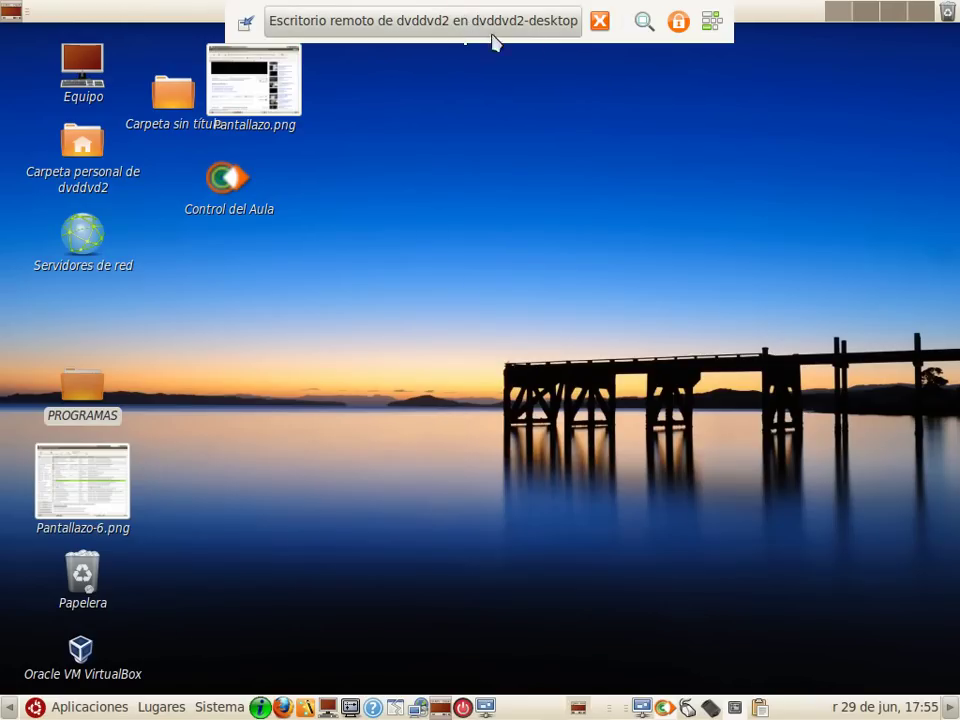
pyautogui.click(711, 27)
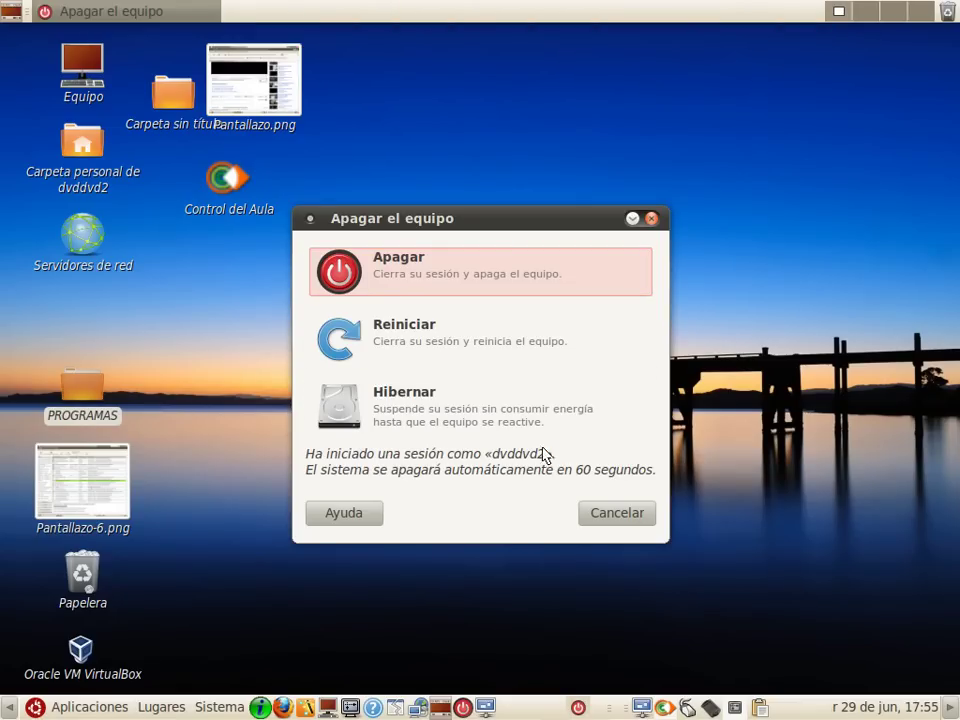
pyautogui.click(480, 269)
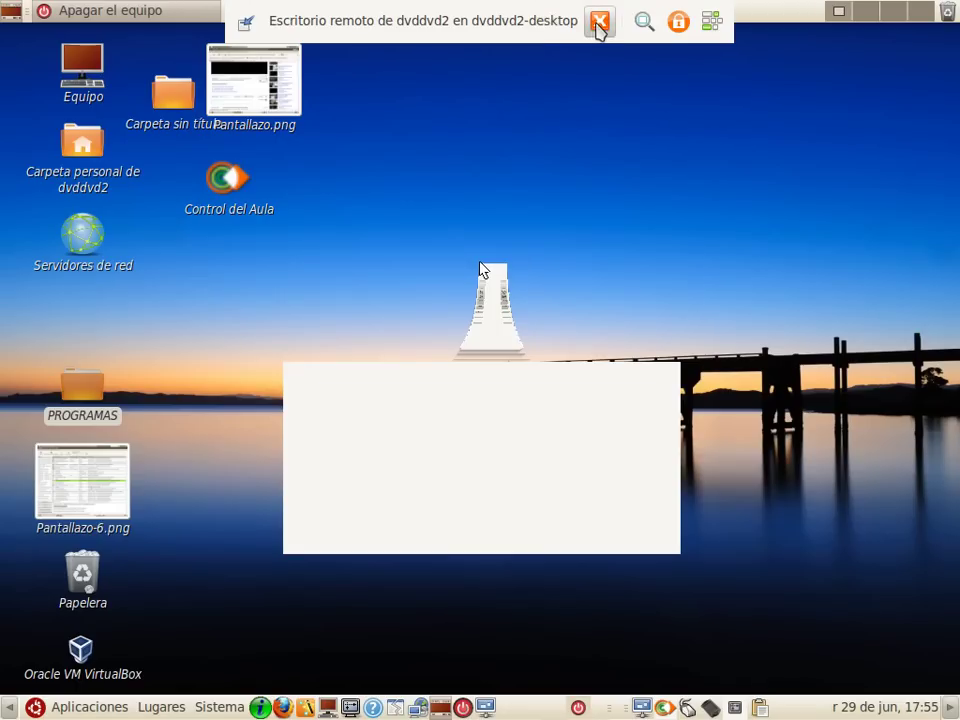
# Close the remote connection to dvddvd2-desktop and minimize the viewer to show the local desktop.
pyautogui.click(599, 20)
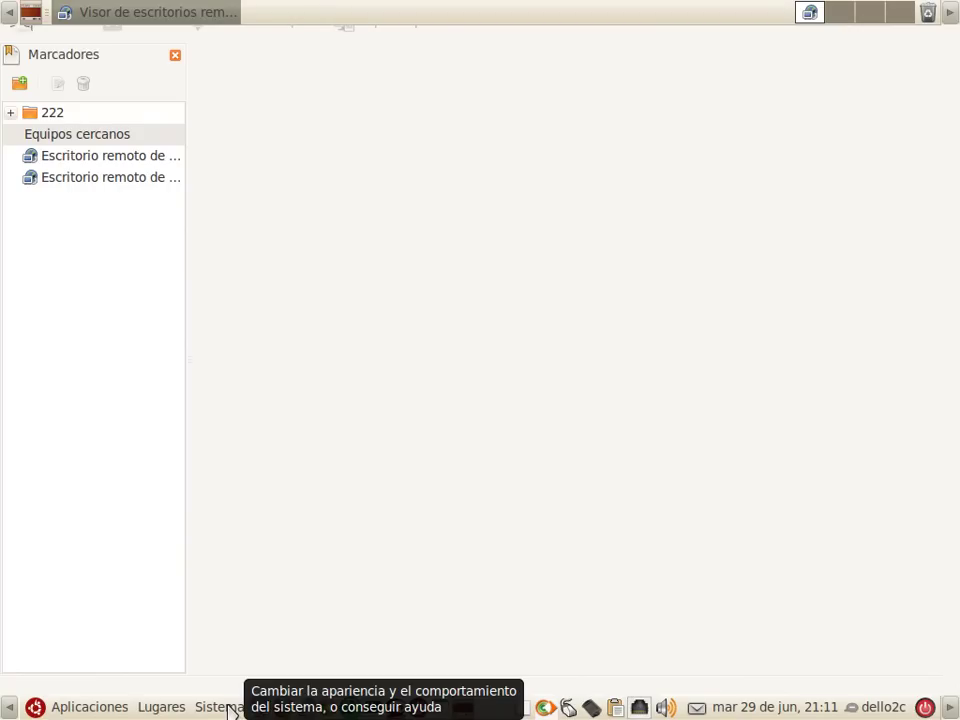
pyautogui.click(146, 18)
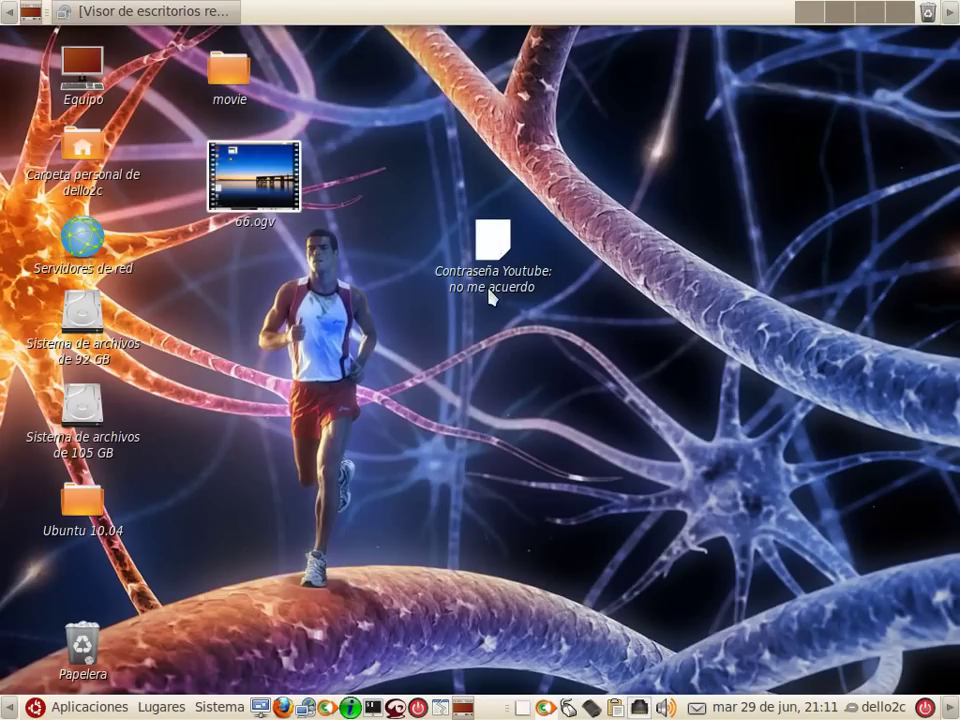